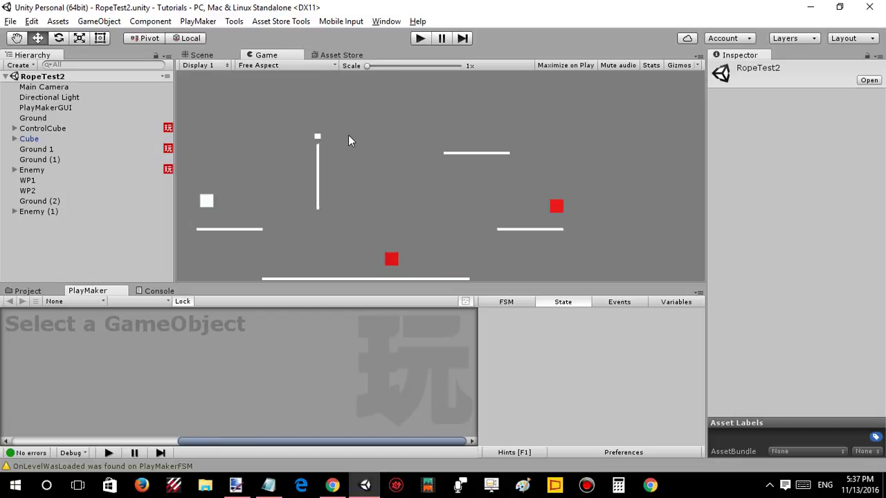
Run the game and test moving the white player cube, swinging it on the rope and jumping off to the upper platform
click(419, 38)
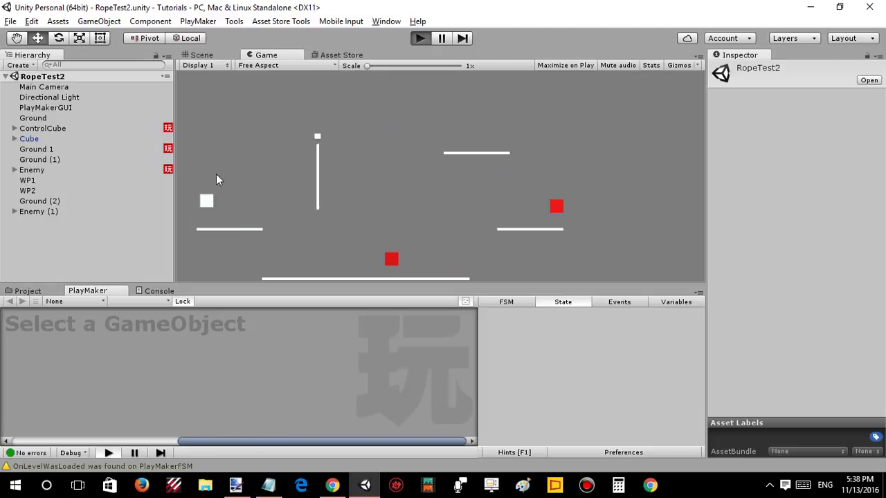
key(ctrl+p)
key(Right)
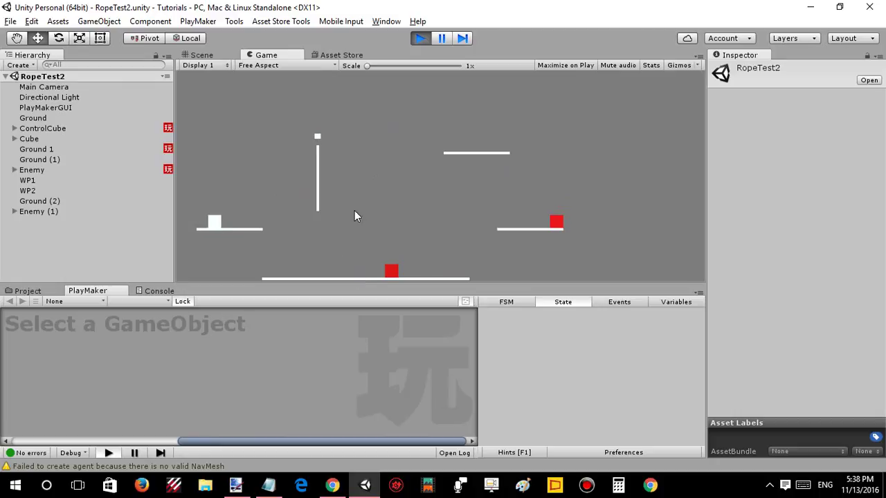
key(Left)
key(Right)
key(Left)
key(Right)
key(space)
key(Left)
key(Right)
key(Left)
key(Right)
key(space)
key(space)
key(Left)
key(Right)
key(Left)
key(Right)
key(Left)
key(space)
key(Left)
key(Right)
key(Left)
key(space)
key(Right)
key(Left)
key(Right)
key(Right)
key(Right)
key(Left)
key(Right)
key(space)
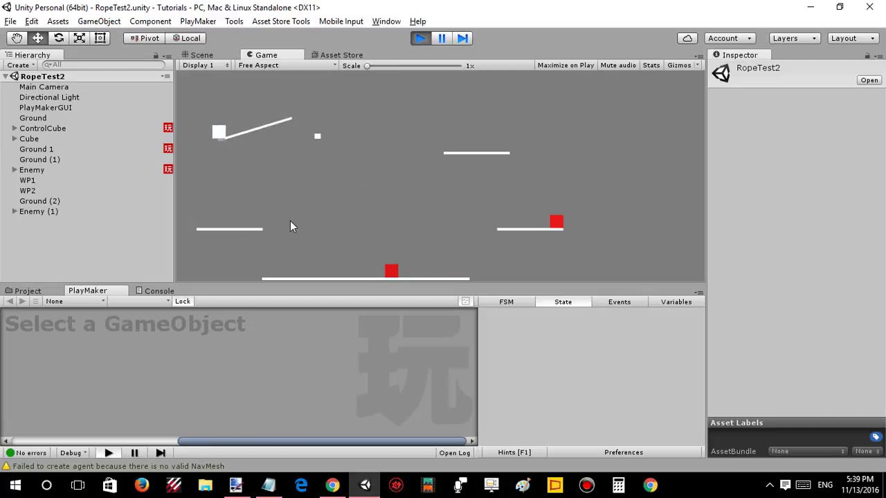
key(space)
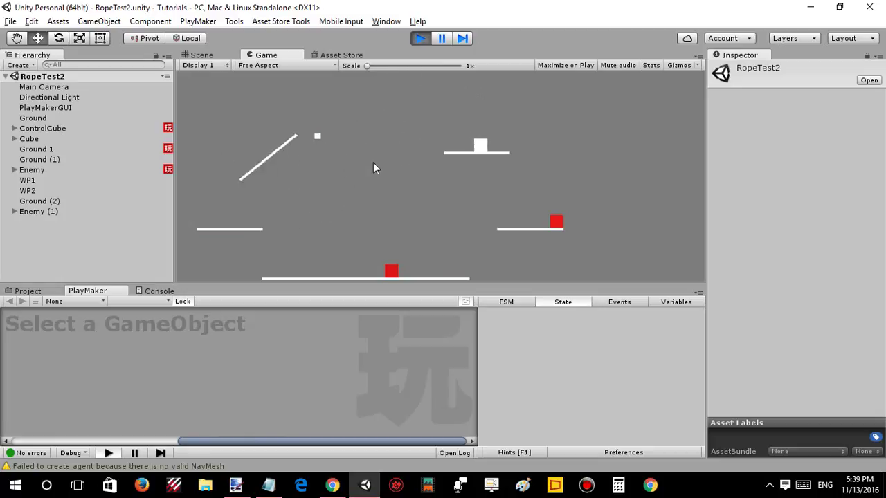
Drop the player cube from the upper platform onto the red enemy, then end the playtest
key(Left)
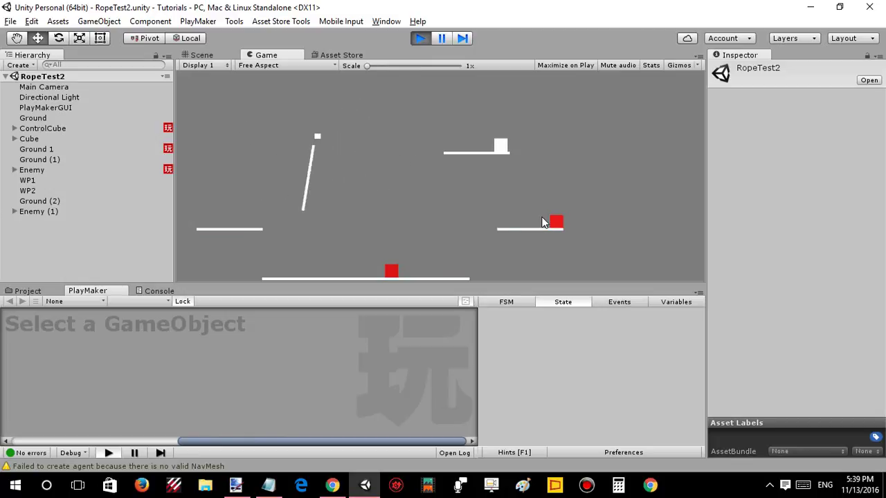
key(Right)
key(space)
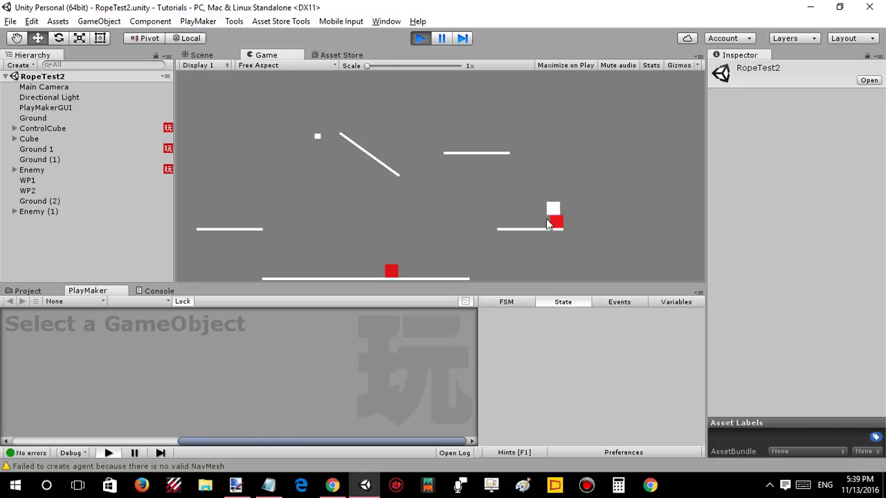
key(Left)
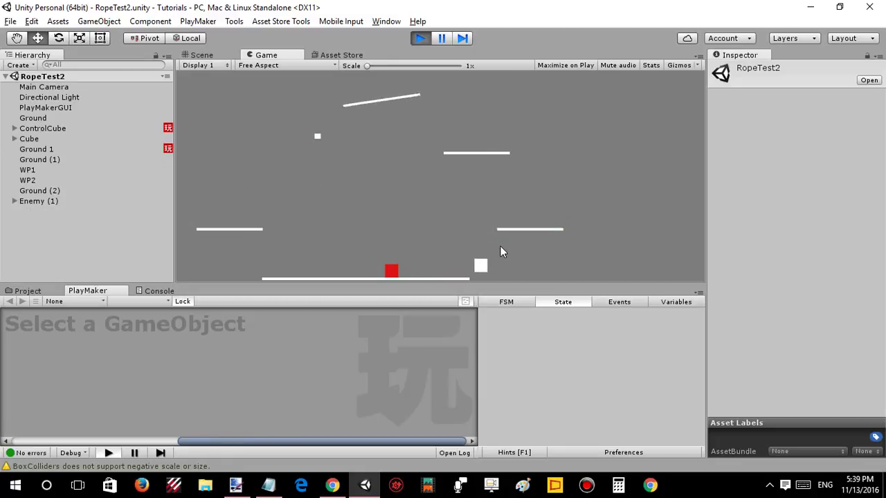
click(419, 38)
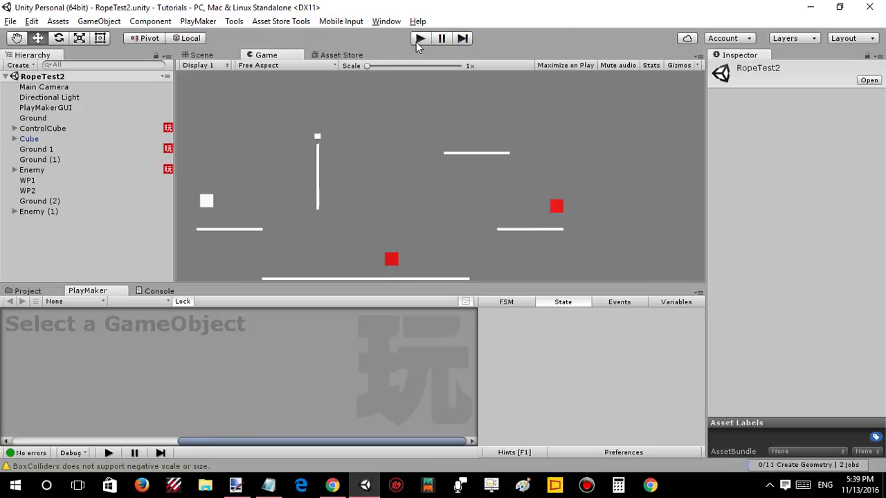
Playtest the level again, making the player cube grab the rope, swing and jump off, then stop the game
click(419, 38)
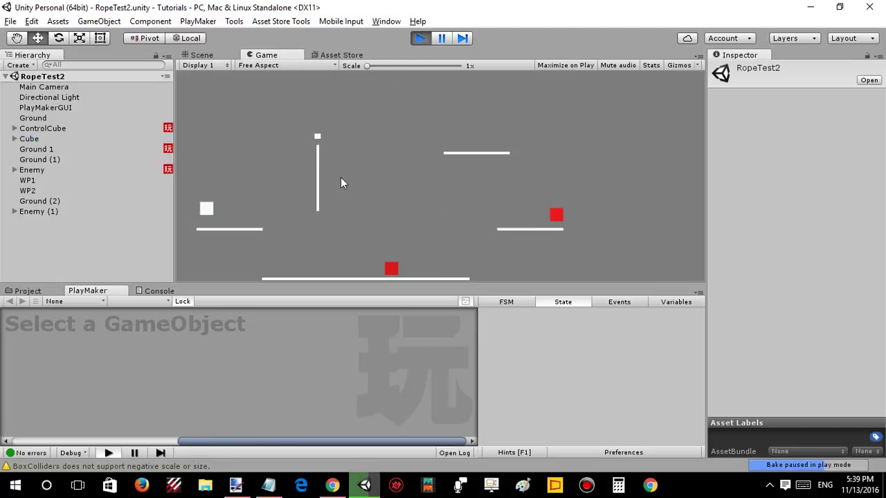
key(Right)
key(space)
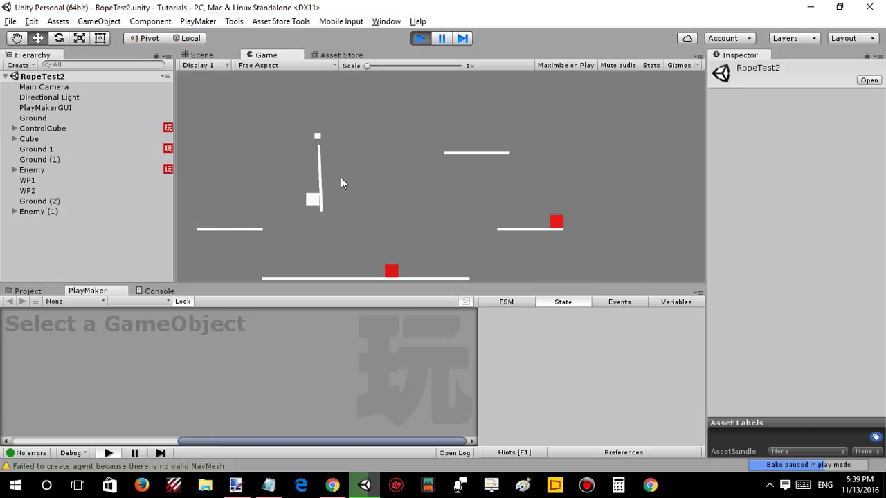
key(Left)
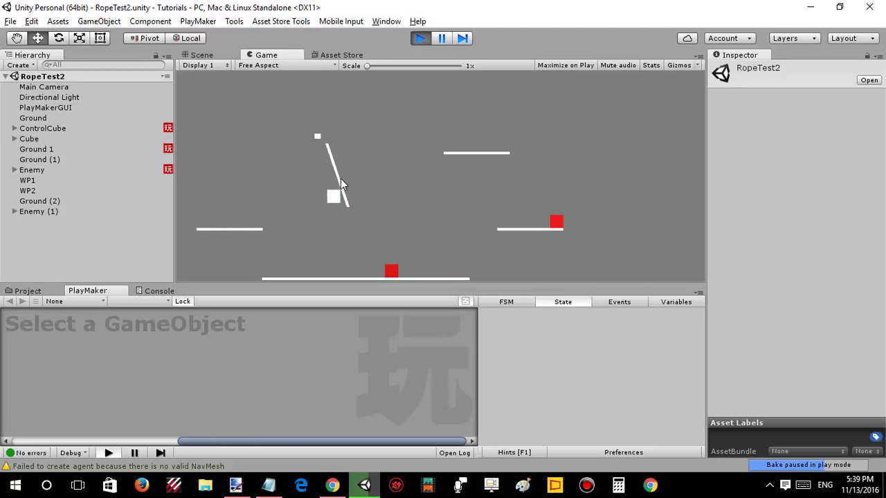
key(Left)
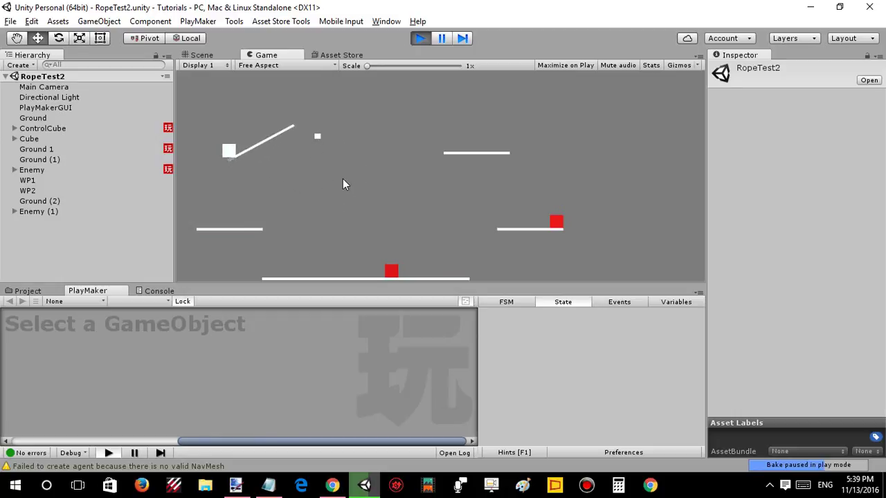
key(space)
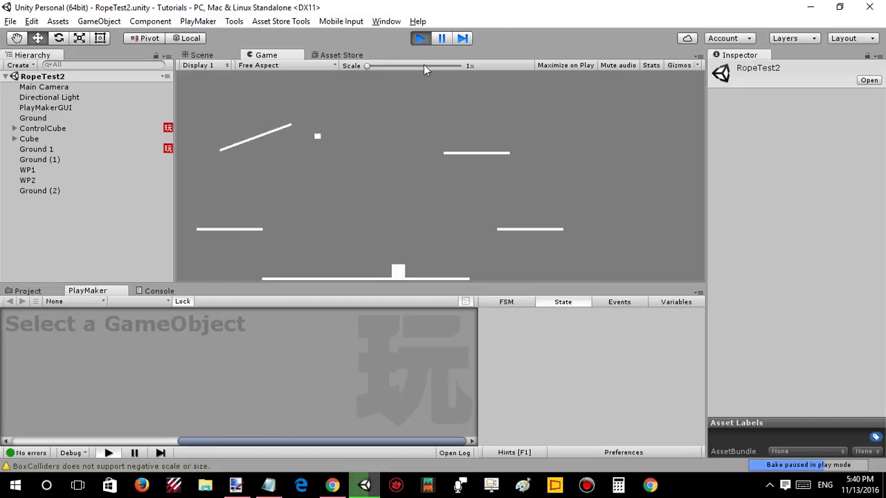
click(419, 38)
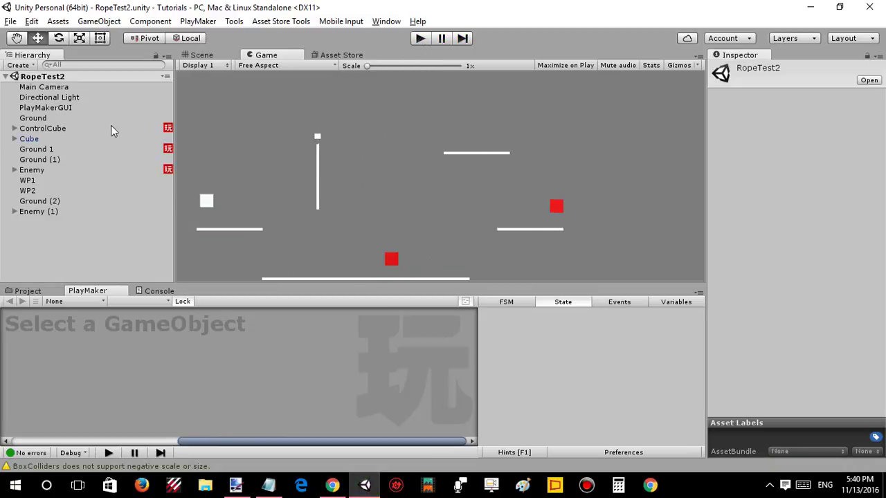
Switch to the Scene view and examine the level's rope anchor Cube and the Enemy on the far platform
click(30, 130)
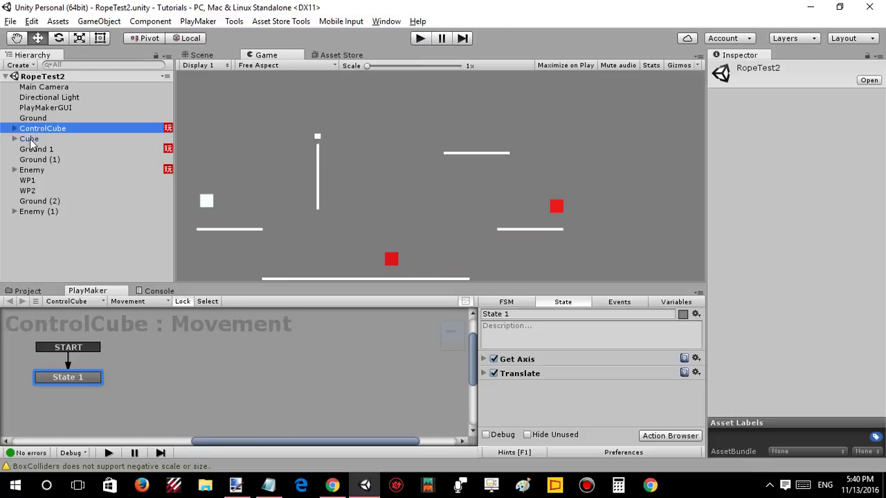
click(30, 138)
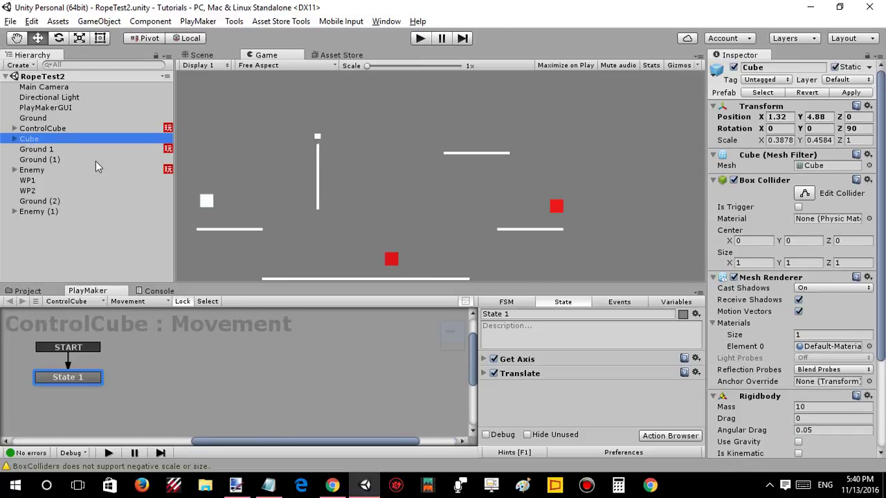
click(236, 54)
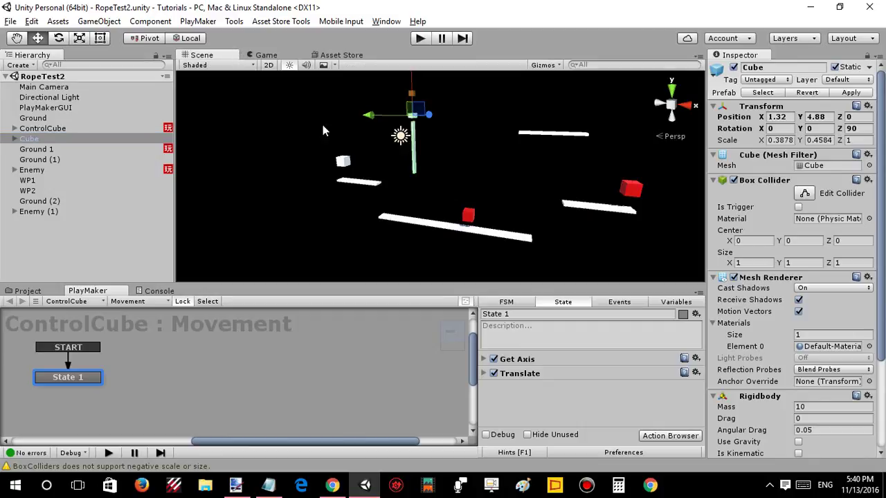
right_drag(397, 154, 409, 148)
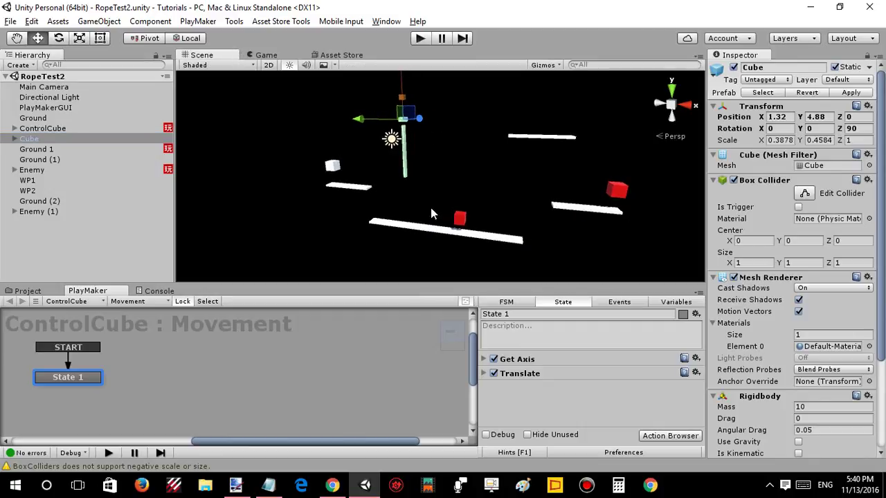
right_drag(377, 207, 429, 183)
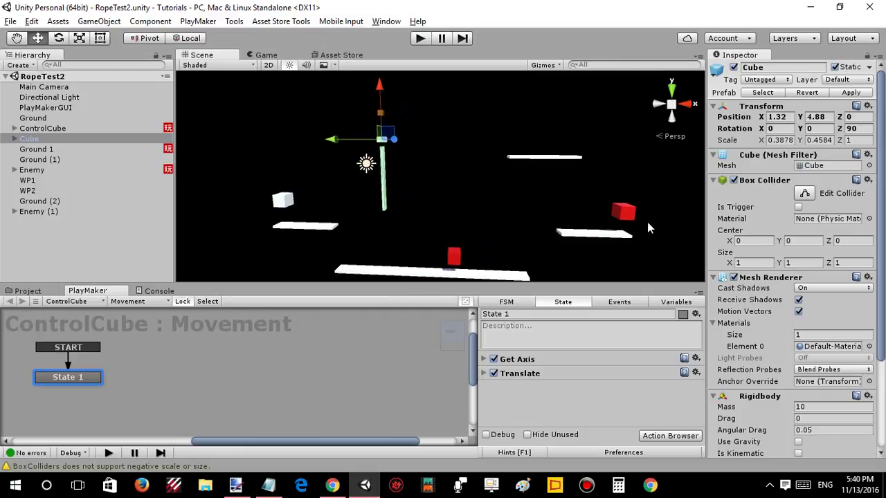
click(627, 211)
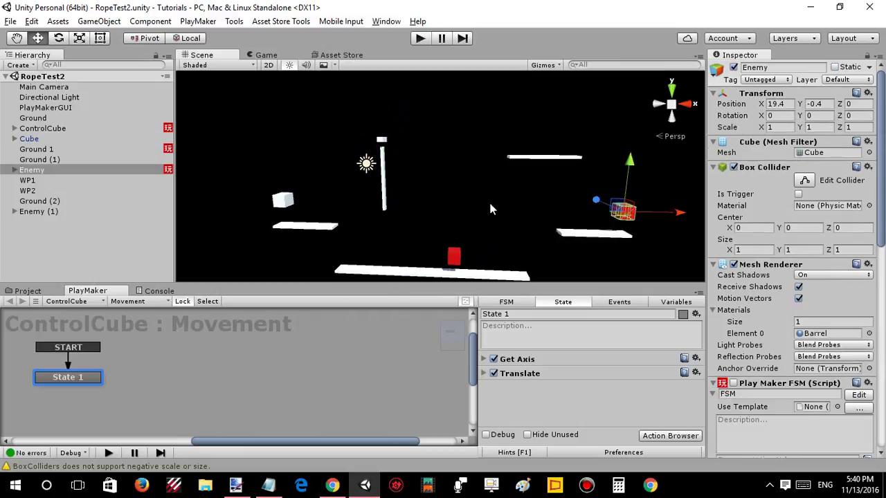
click(383, 151)
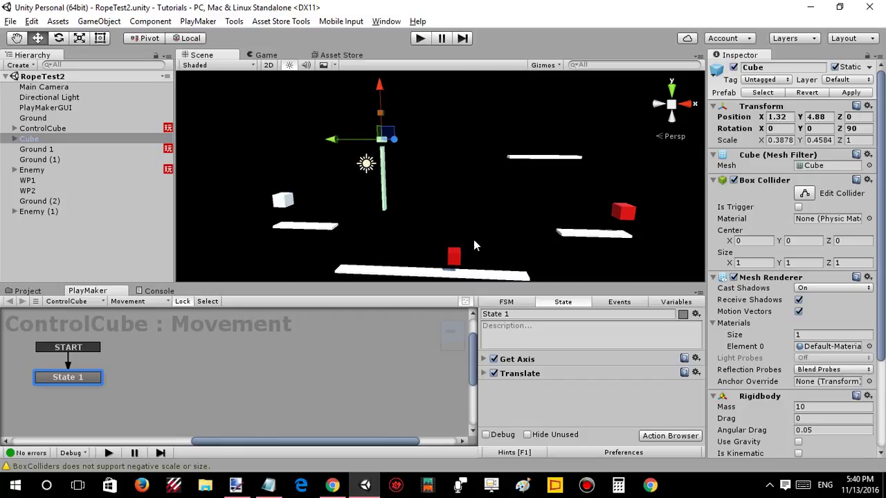
Expand the Cube object to show its Rope child and review the Cube's collider, Rigidbody and constraint settings
right_drag(426, 185, 380, 177)
key(w)
click(16, 139)
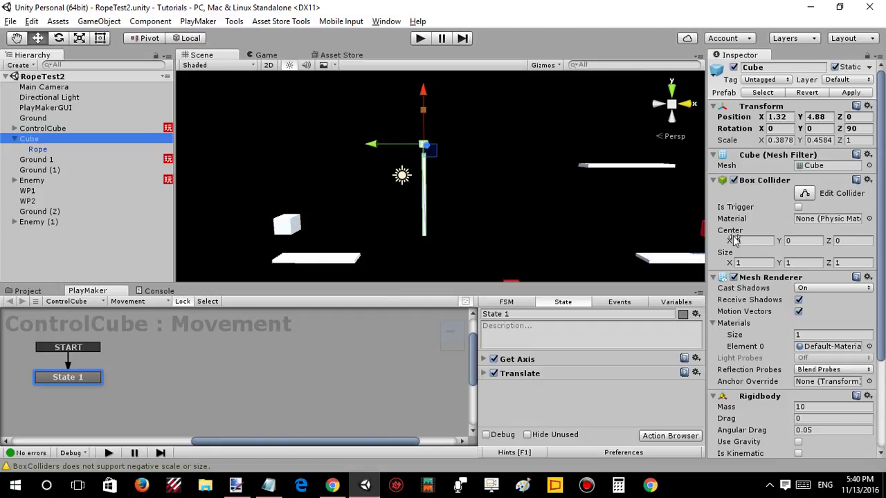
scroll(747, 241, down, 3)
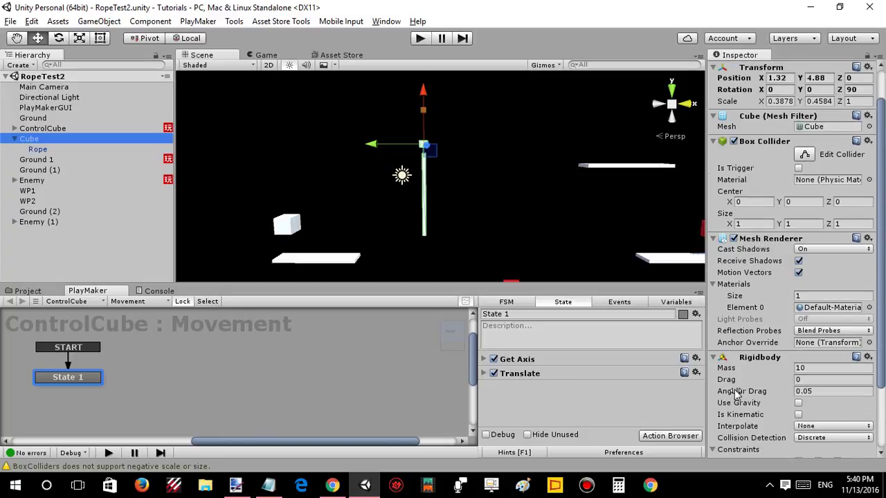
scroll(760, 365, down, 5)
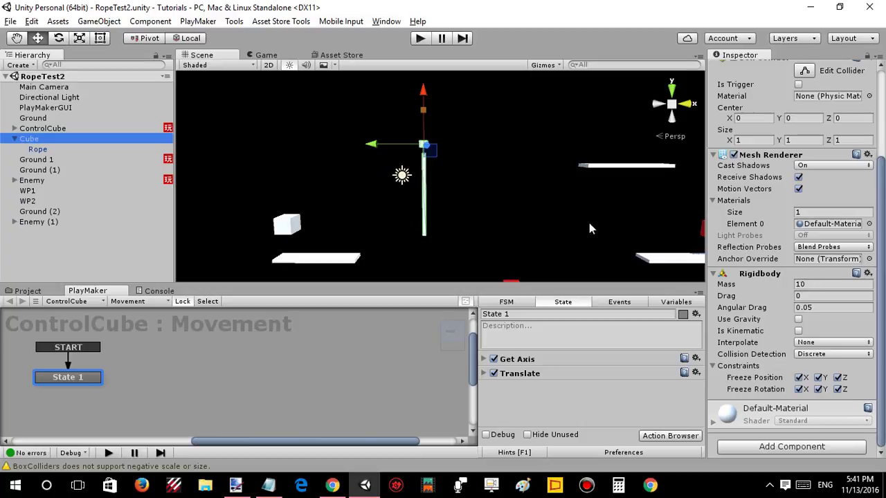
Select the Rope child object and review its Rigidbody constraints and Spring Joint settings
click(54, 150)
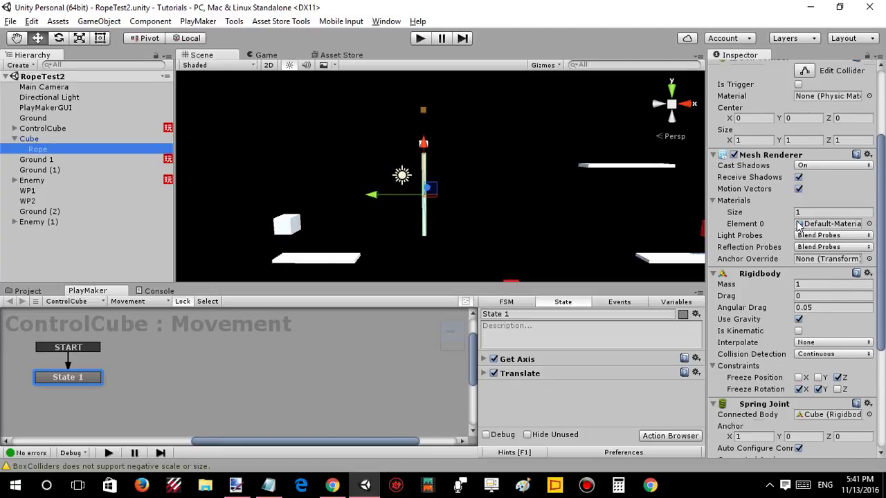
scroll(798, 228, up, 3)
scroll(785, 131, down, 4)
scroll(838, 279, down, 2)
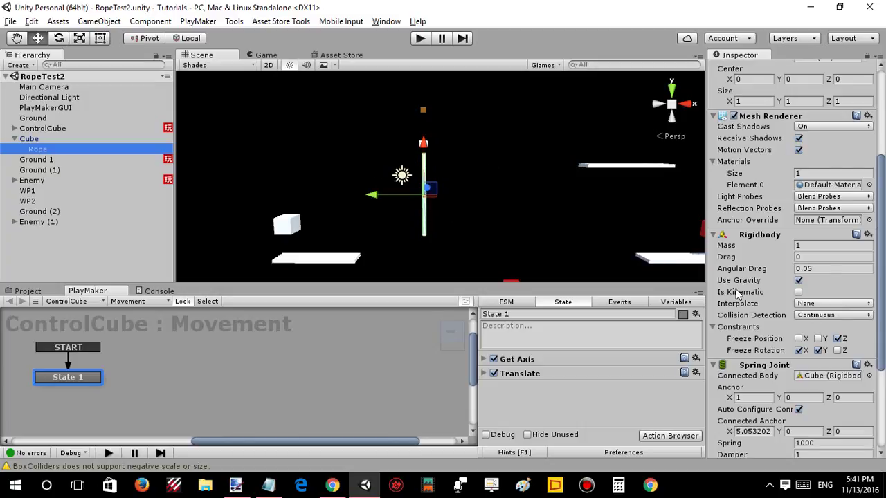
scroll(737, 294, down, 3)
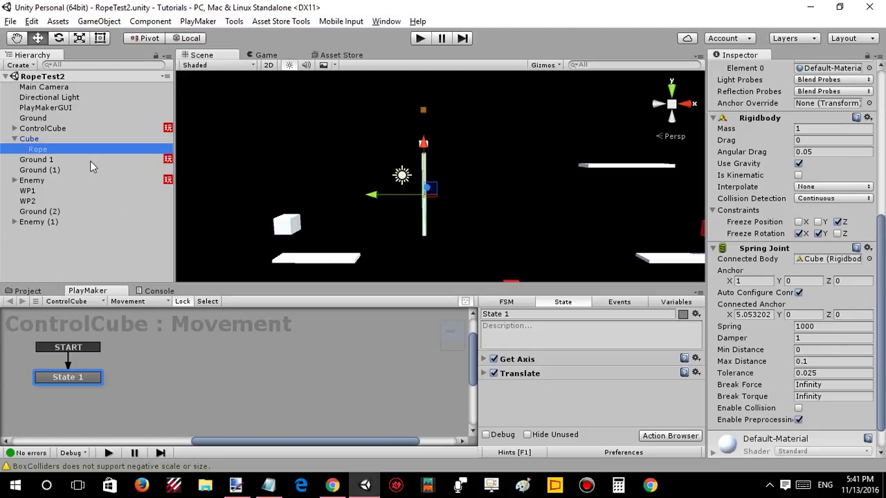
scroll(742, 234, up, 4)
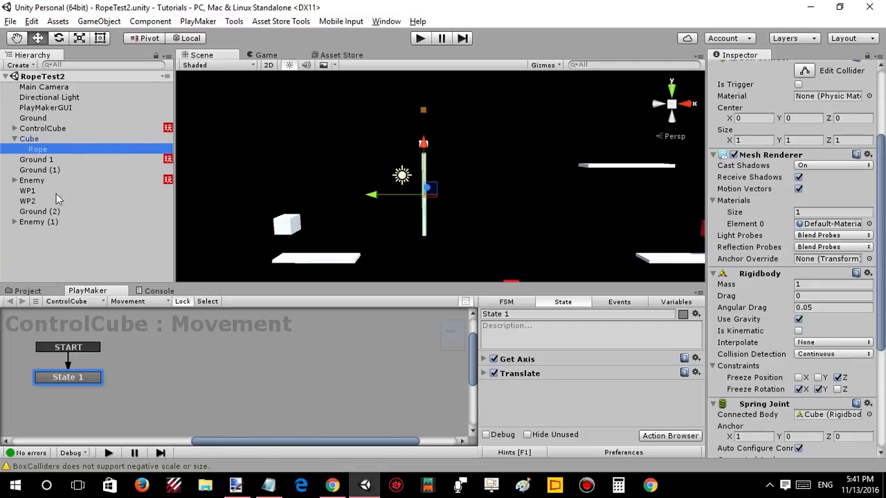
Open the RopeJump FSM of ControlCube and examine State 1's Collision Event action
click(83, 127)
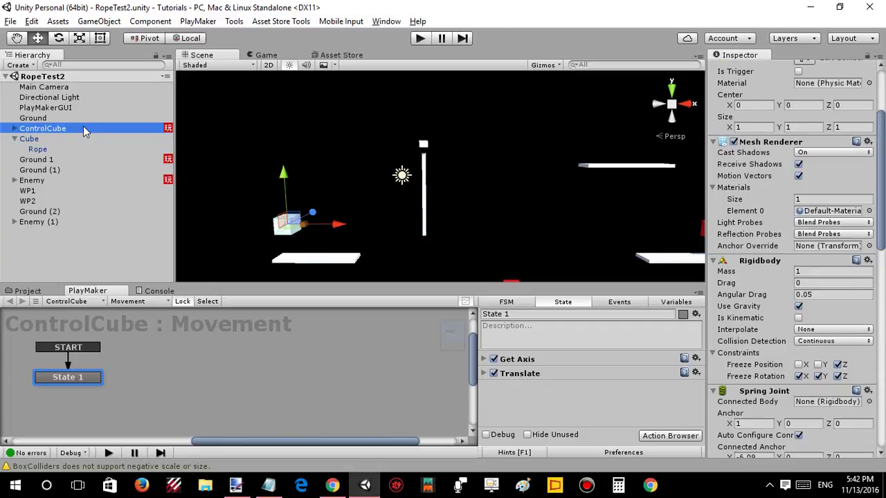
click(149, 306)
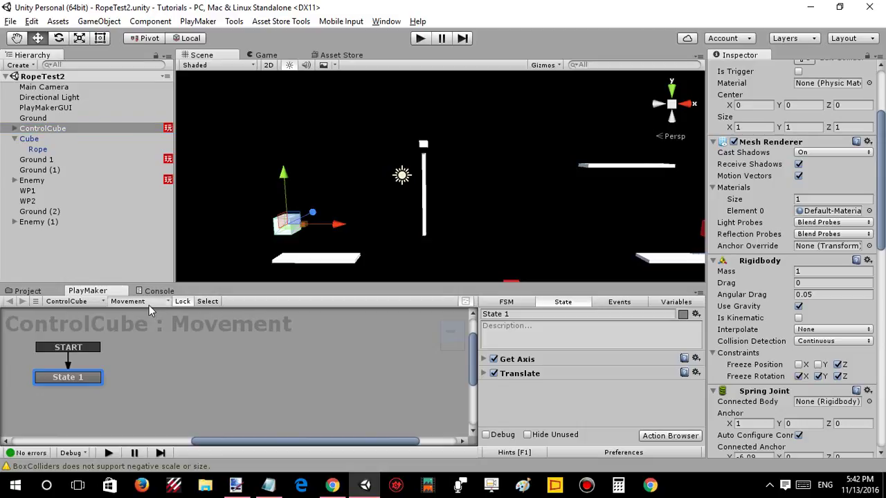
click(156, 341)
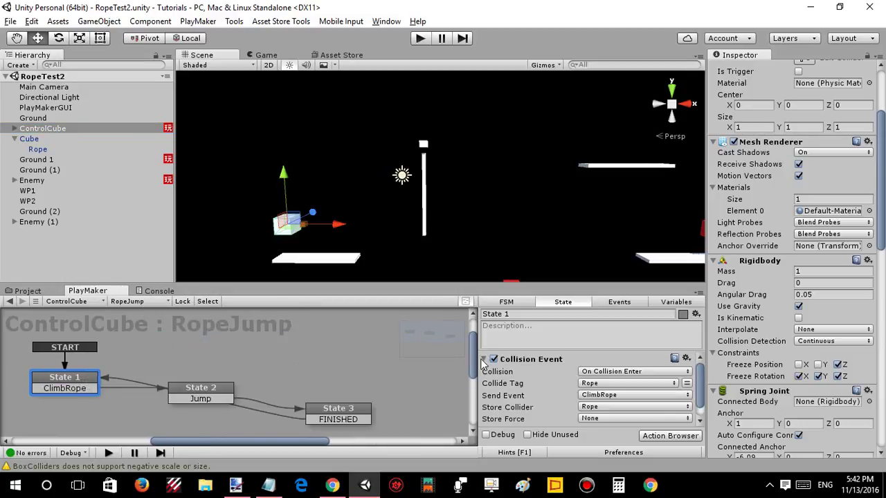
scroll(476, 365, down, 2)
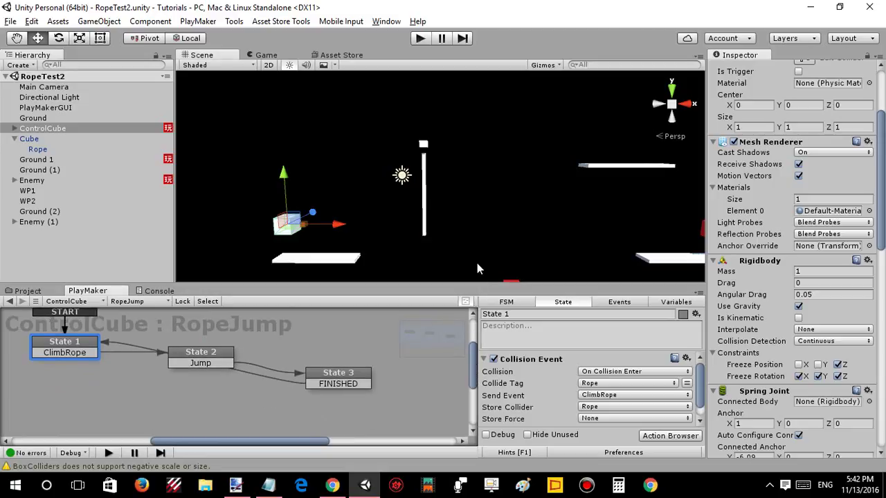
Enlarge the PlayMaker editor area and reselect ControlCube to show its RopeJump FSM in the bigger space
click(477, 263)
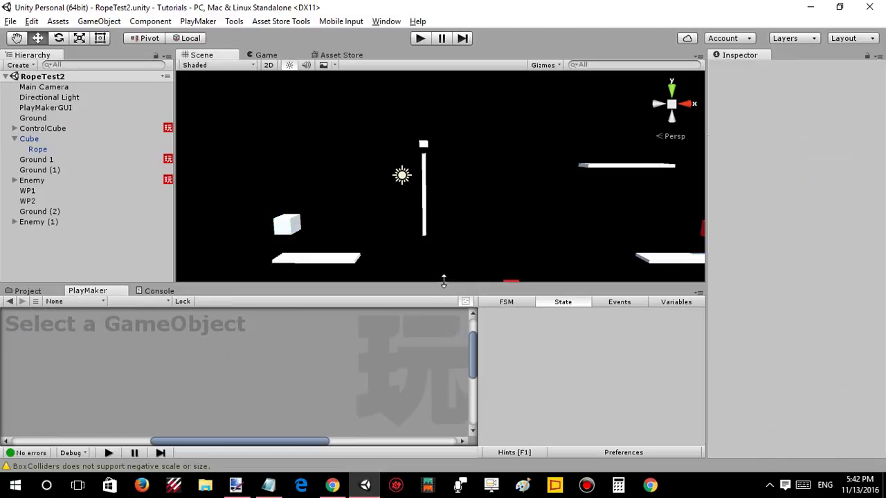
drag(440, 285, 436, 179)
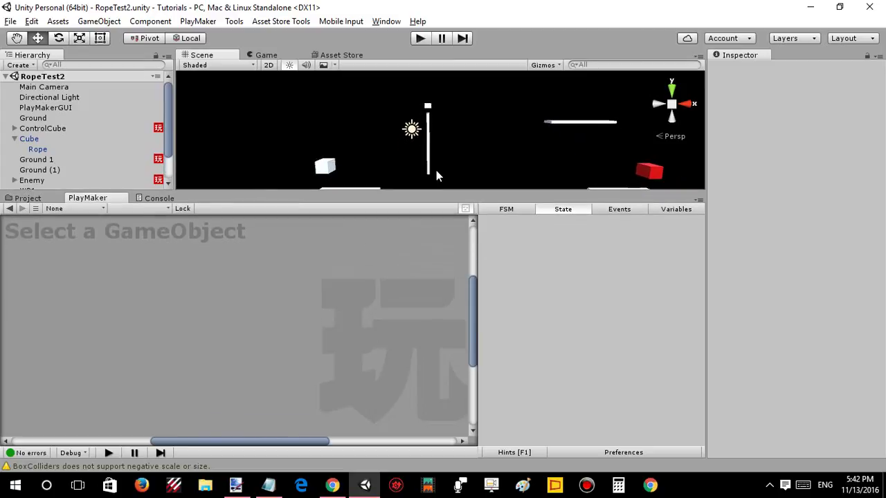
click(55, 127)
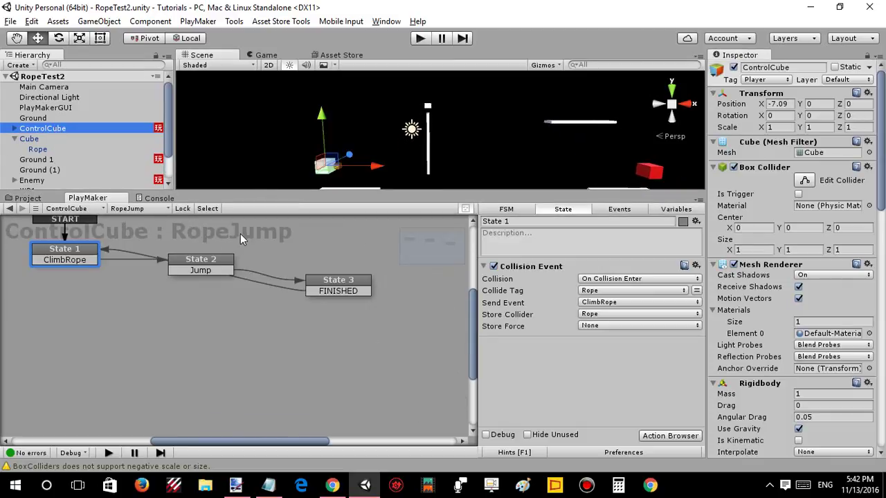
Bring the whole RopeJump FSM graph into view and check the Rope object before reselecting ControlCube in the scene
alt+click(213, 232)
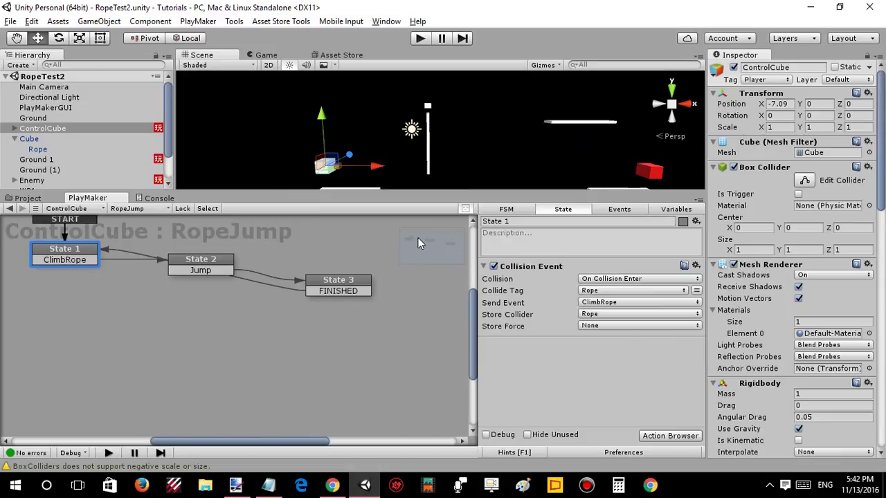
drag(418, 237, 425, 242)
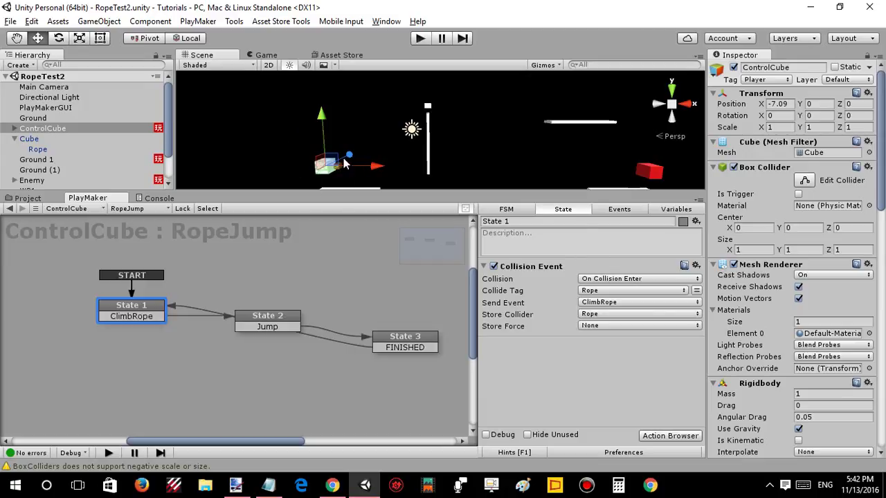
click(428, 145)
click(429, 144)
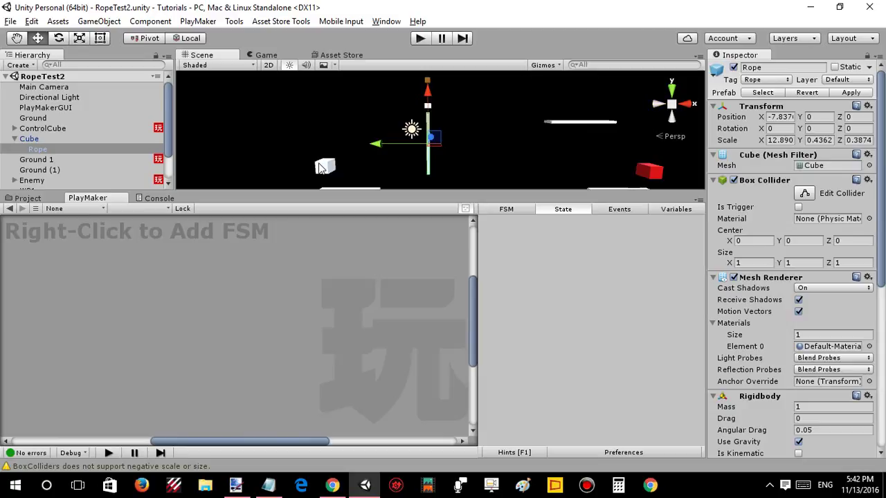
click(320, 168)
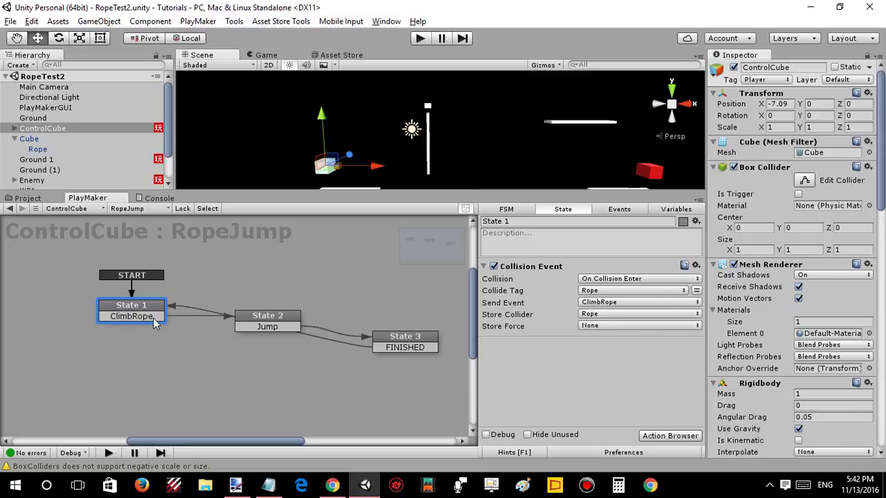
Select State 2 and examine its Enable FSM and Set Joint Connected Body actions alongside ControlCube's Spring Joint component
click(275, 320)
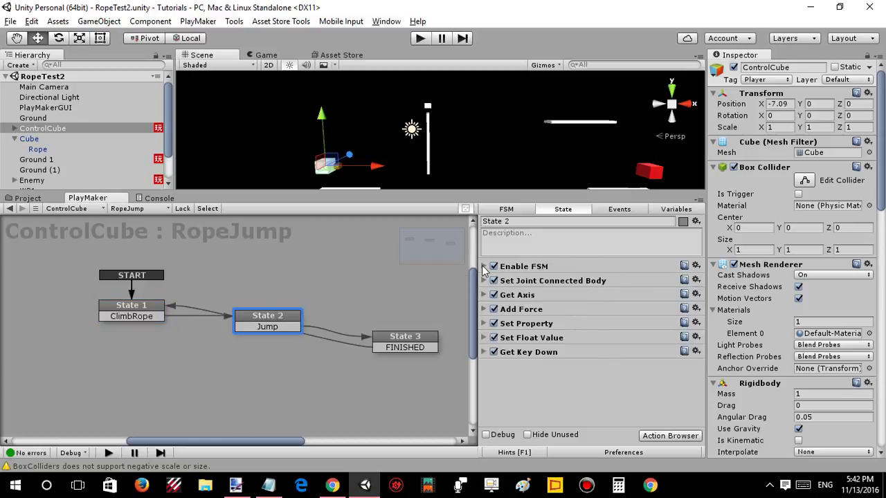
click(484, 267)
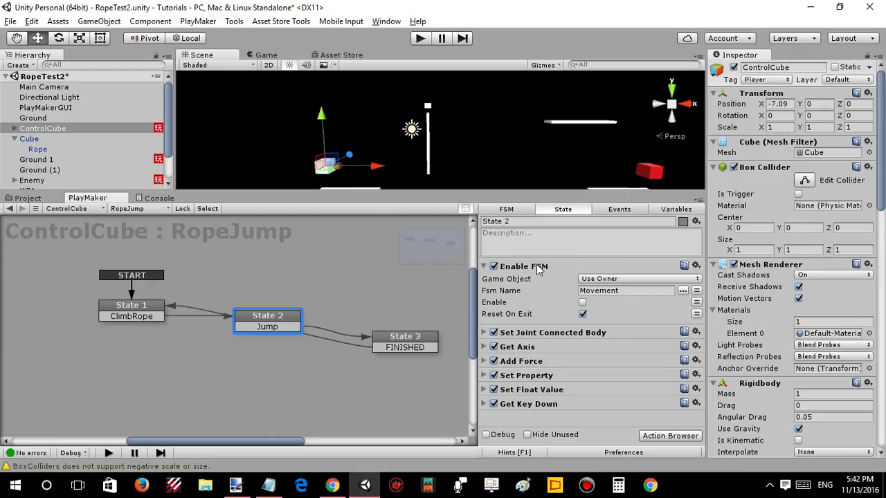
click(485, 267)
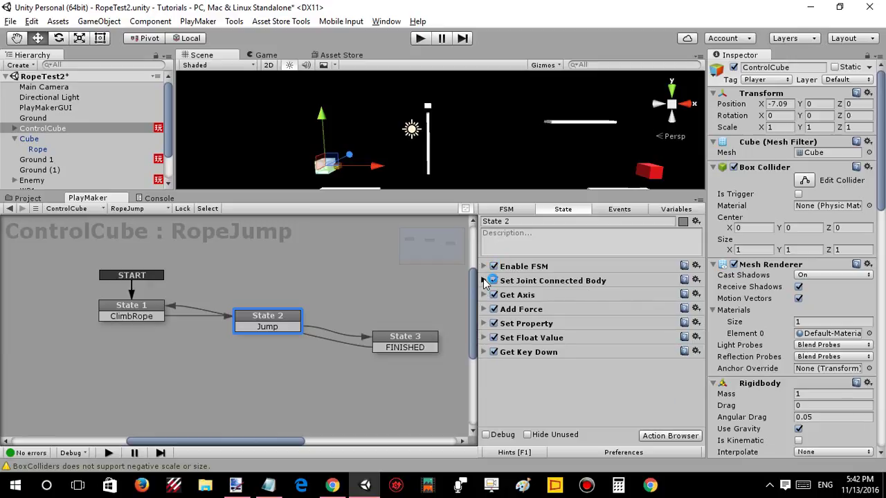
click(484, 280)
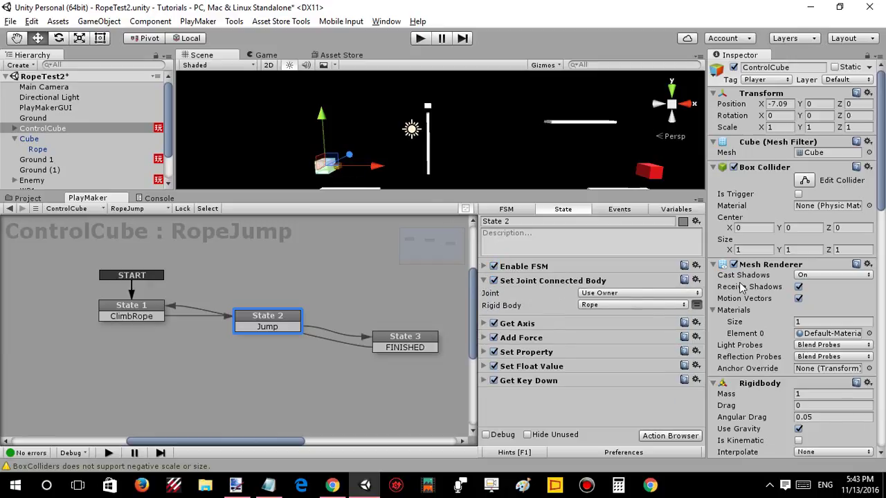
scroll(742, 288, down, 2)
scroll(752, 279, down, 5)
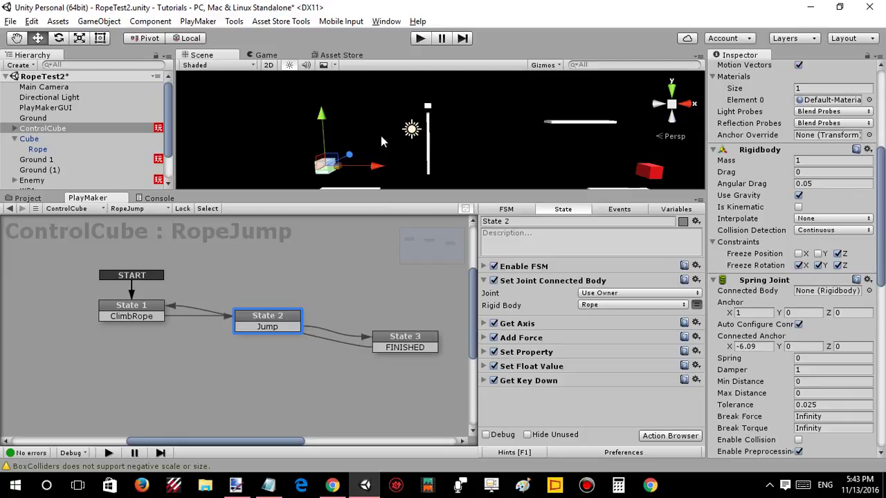
Examine the settings of State 2's Get Axis and Add Force actions, collapsing each action once reviewed
click(484, 324)
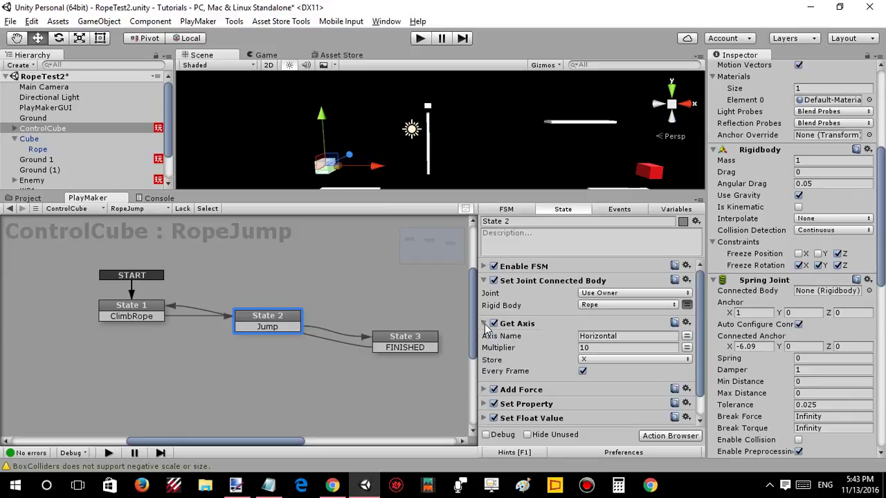
click(484, 280)
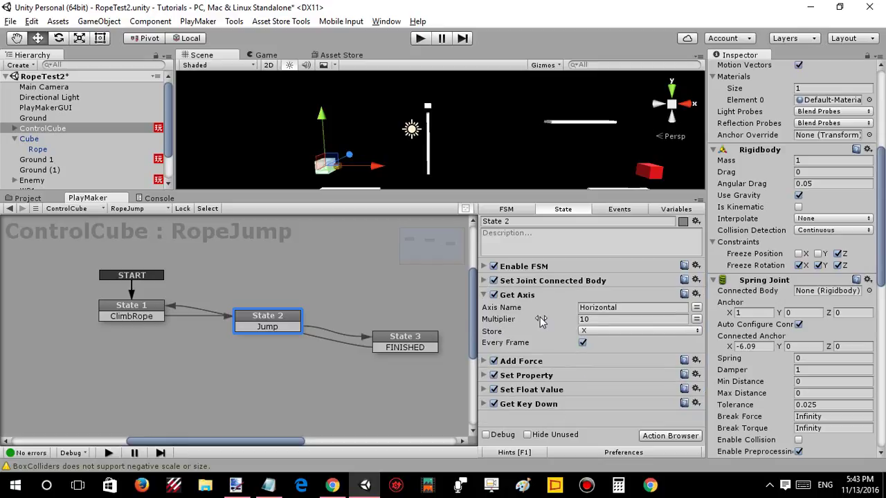
mouse_move(539, 319)
click(484, 296)
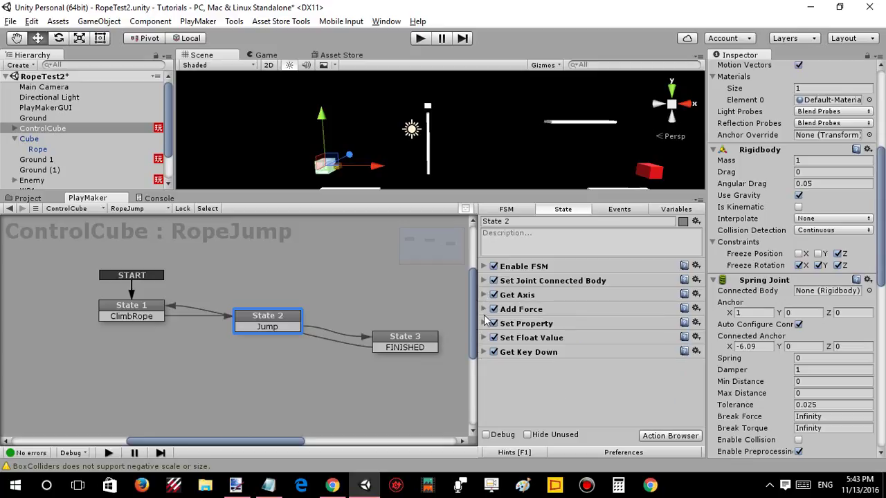
click(484, 309)
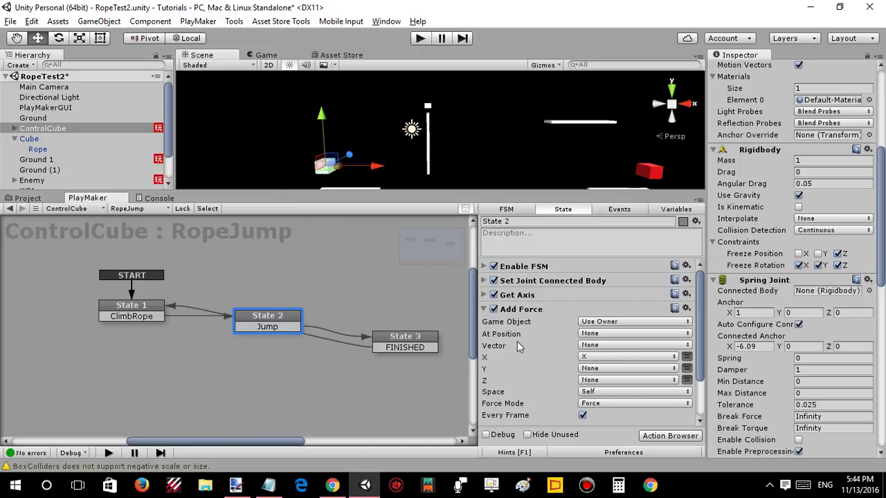
scroll(524, 342, down, 3)
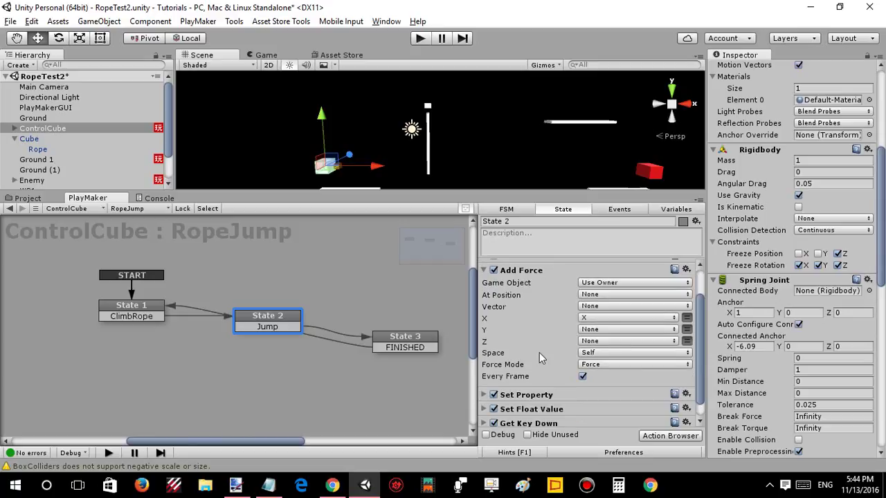
click(483, 271)
Examine State 2's Set Property action that targets ControlCube's Spring Joint, and collapse it
click(486, 324)
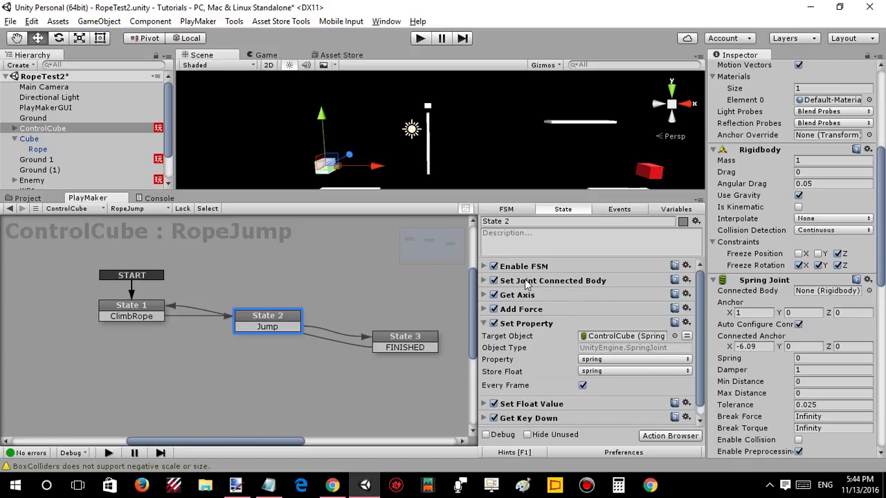
click(529, 281)
click(518, 324)
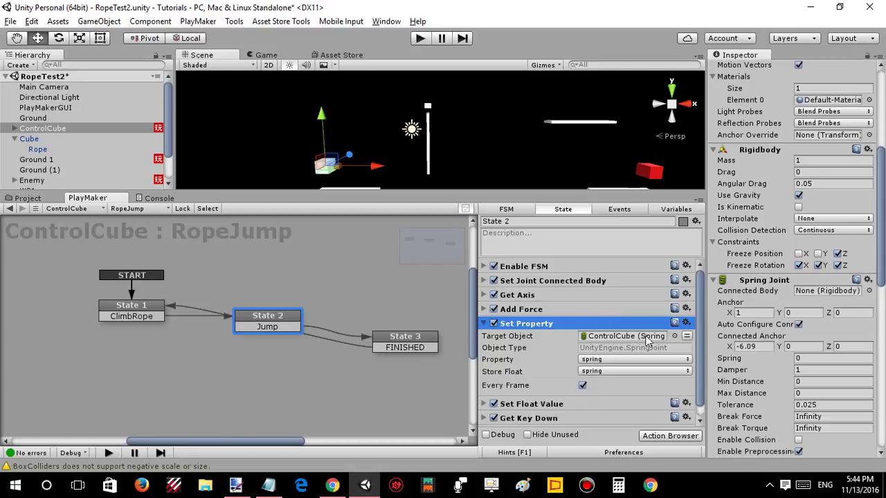
click(484, 323)
Examine State 2's Set Float Value action for the spring variable, checking the Cube anchor and ControlCube in the scene
click(484, 337)
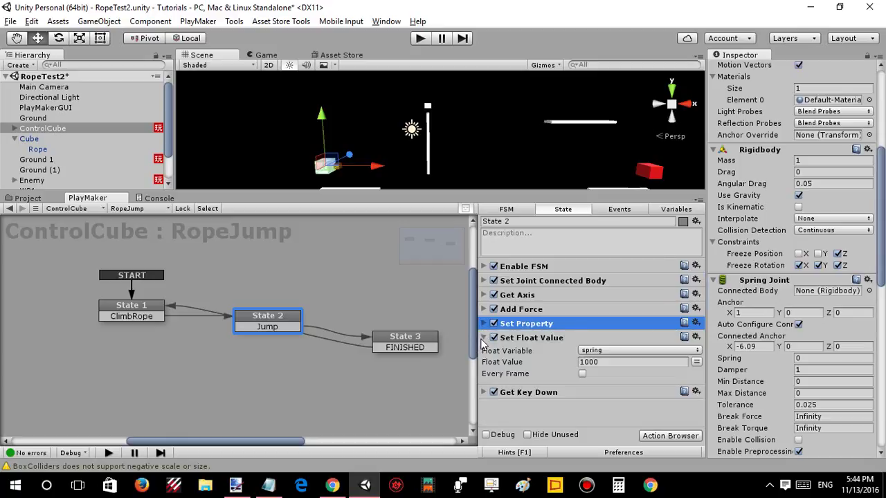
click(606, 362)
click(608, 361)
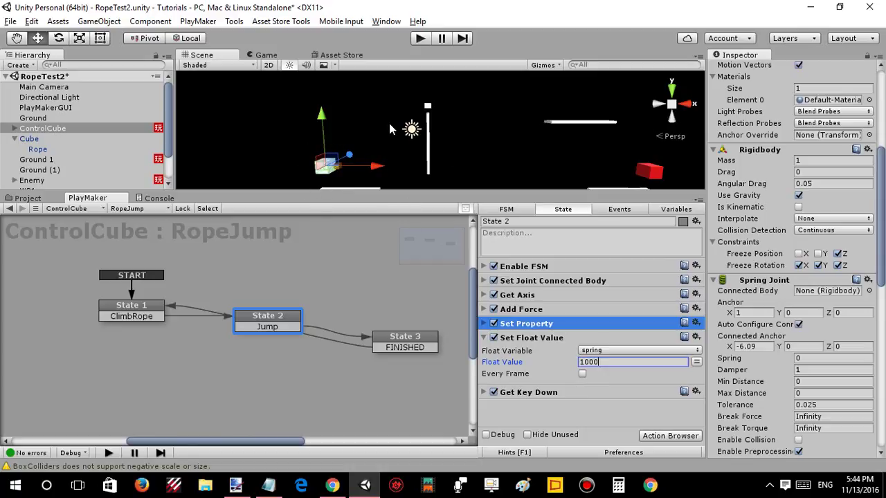
click(429, 108)
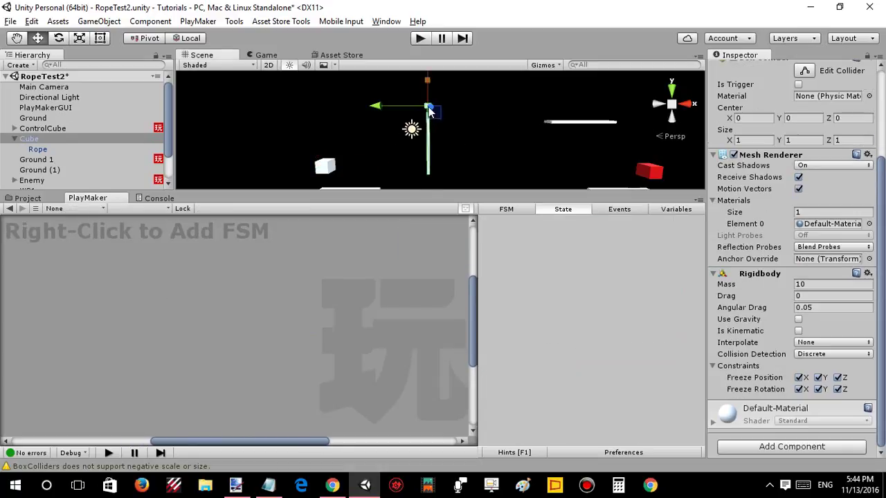
click(326, 166)
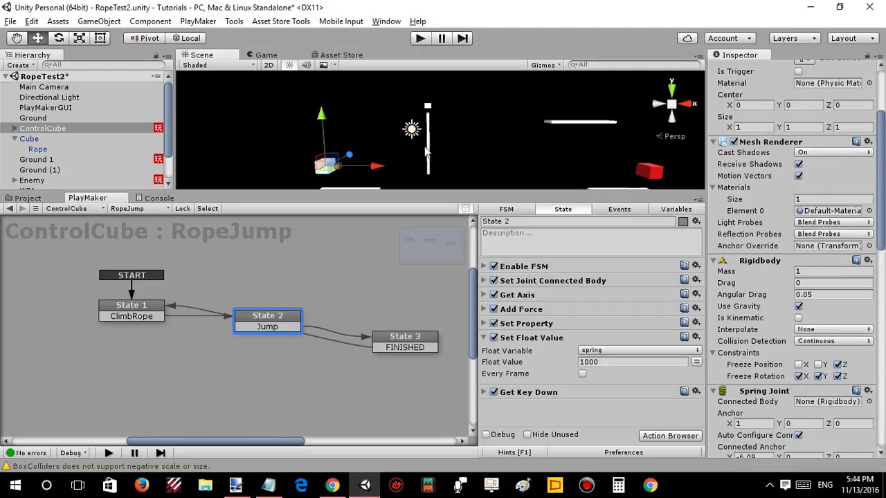
click(485, 339)
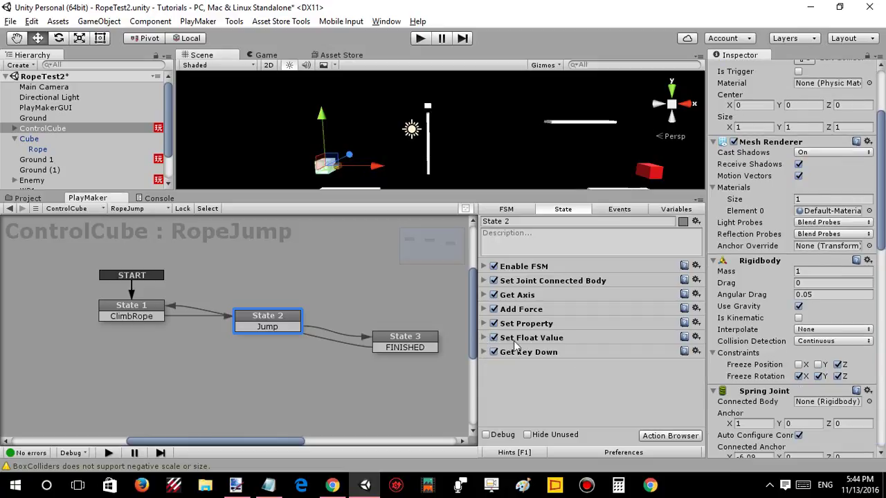
click(520, 327)
click(503, 339)
Select State 3 and review its Set Float Value and Set Joint Connected Body actions, collapsing both
click(383, 343)
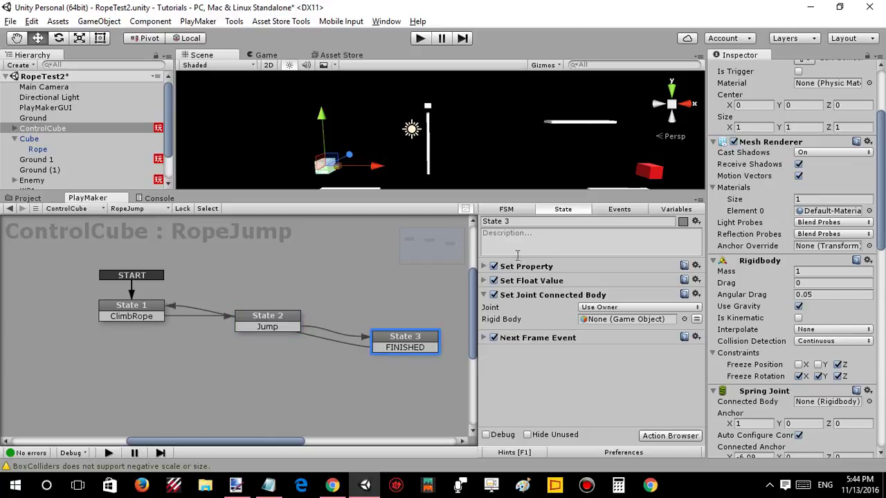
click(505, 267)
click(507, 283)
click(484, 281)
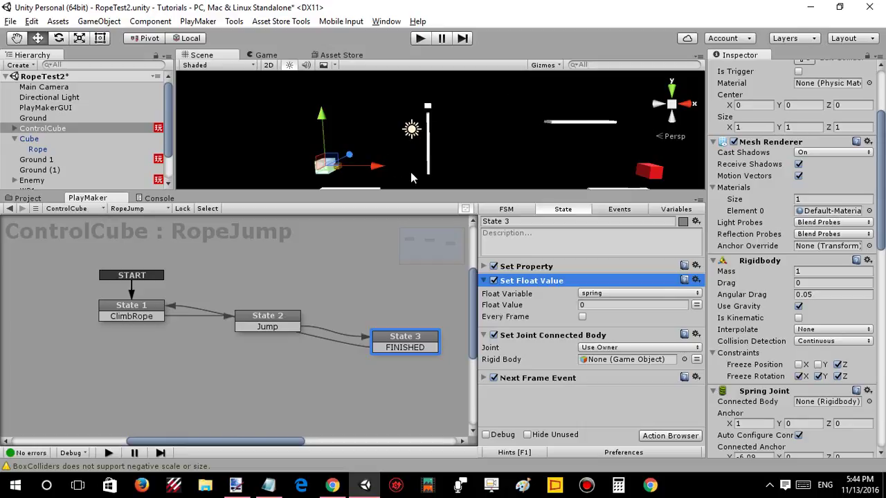
click(484, 281)
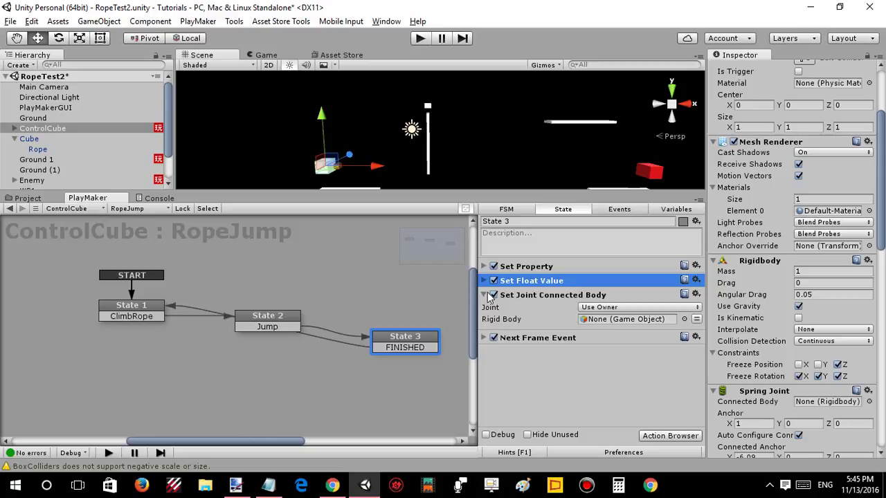
click(485, 296)
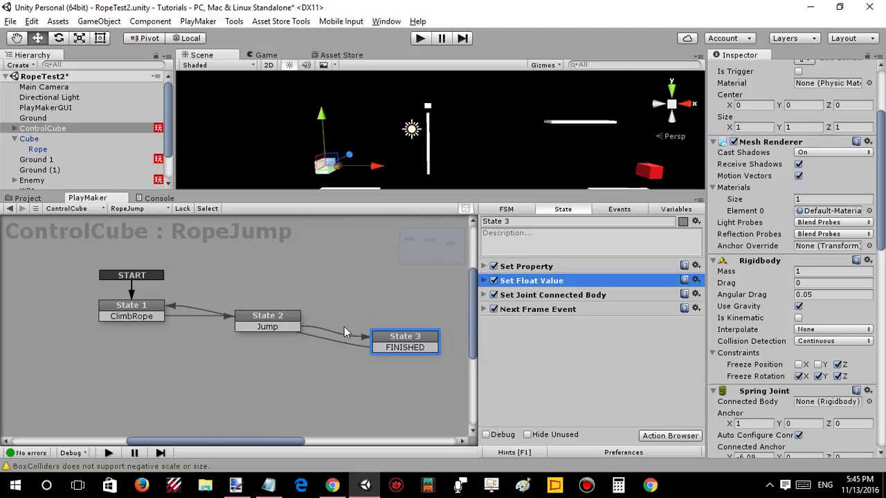
Trace the FSM loop through State 2's Get Key Down action and State 3's Next Frame Event back to State 1
click(270, 330)
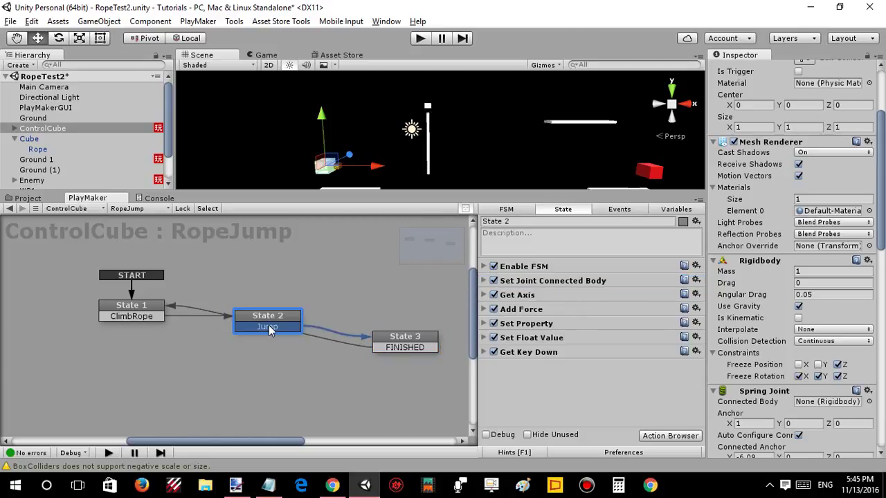
click(485, 352)
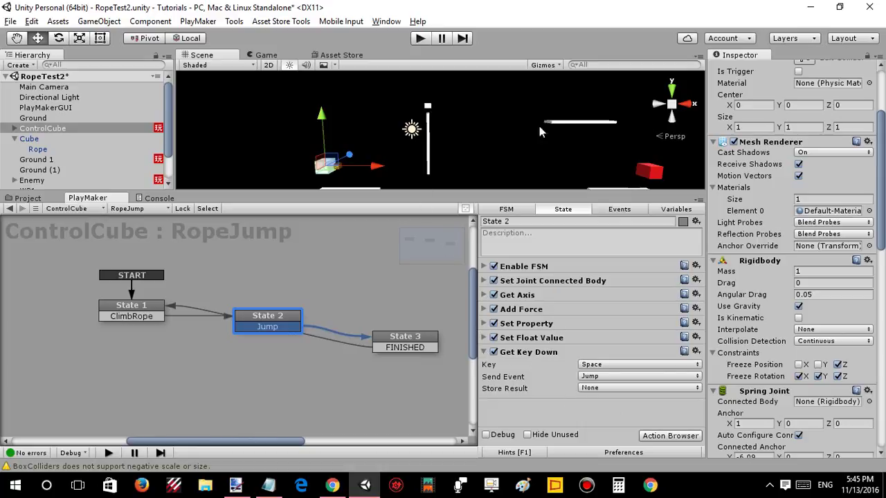
click(398, 348)
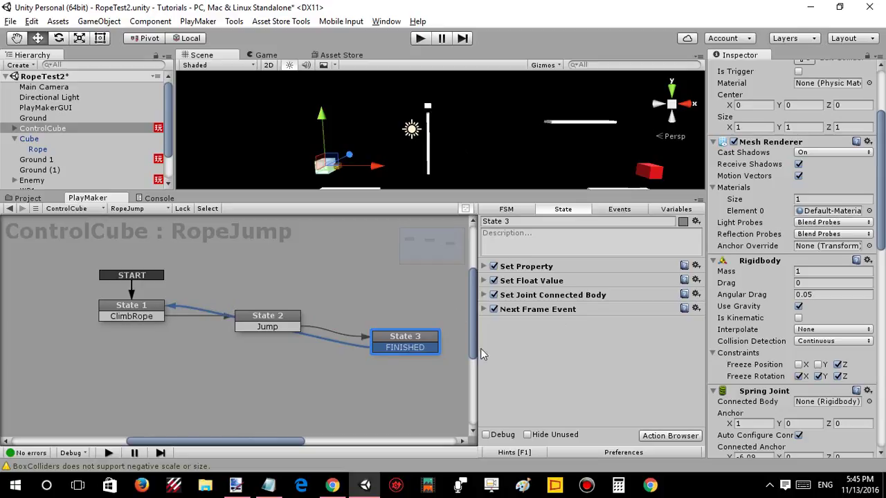
click(483, 309)
click(130, 310)
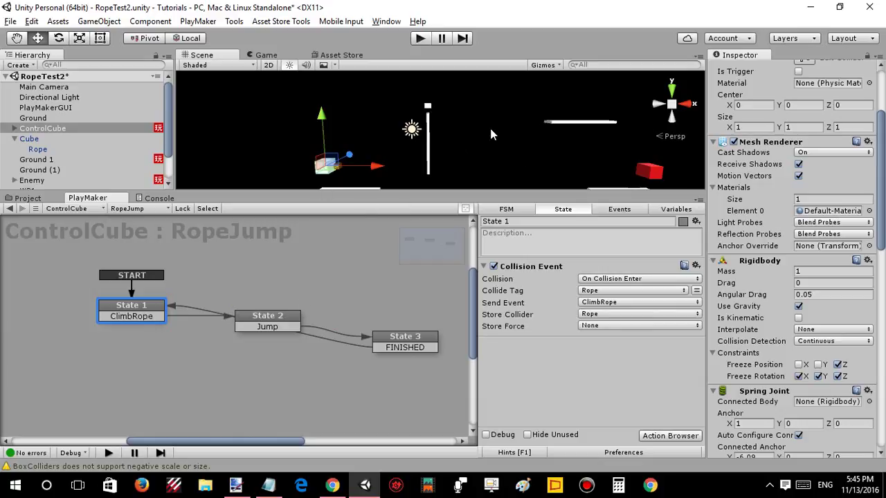
Duplicate the Cube with its Rope child and move the copy along the X axis to the far side of the platforms
alt+drag(491, 130, 496, 147)
click(31, 139)
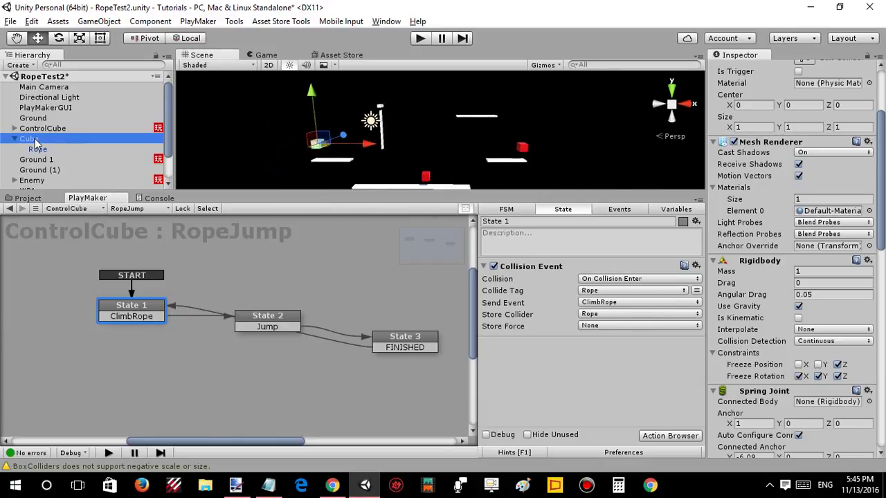
click(14, 139)
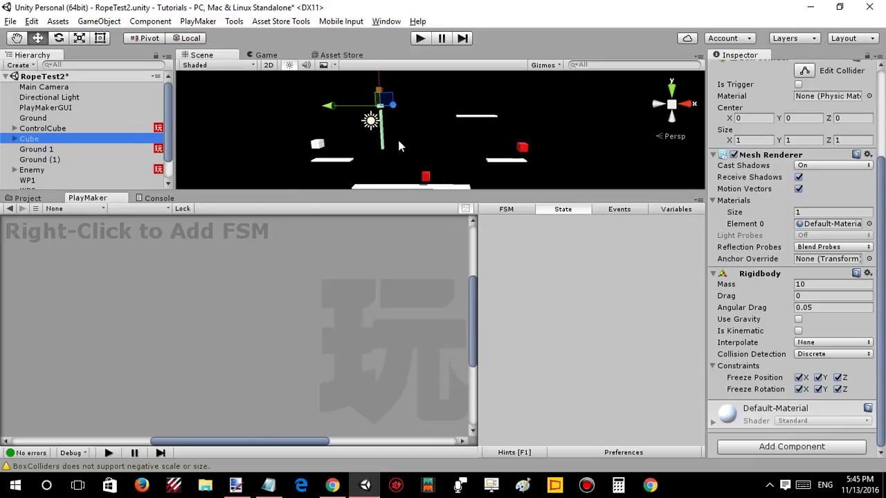
alt+drag(398, 145, 386, 93)
click(34, 149)
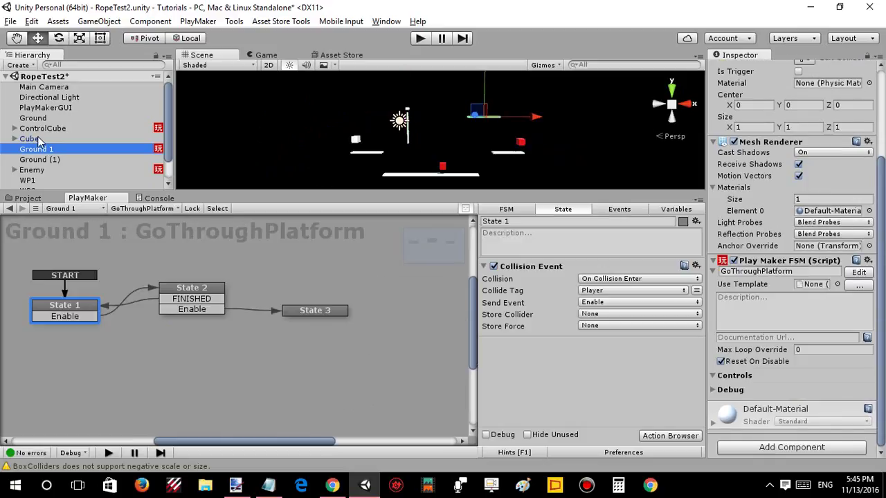
click(35, 139)
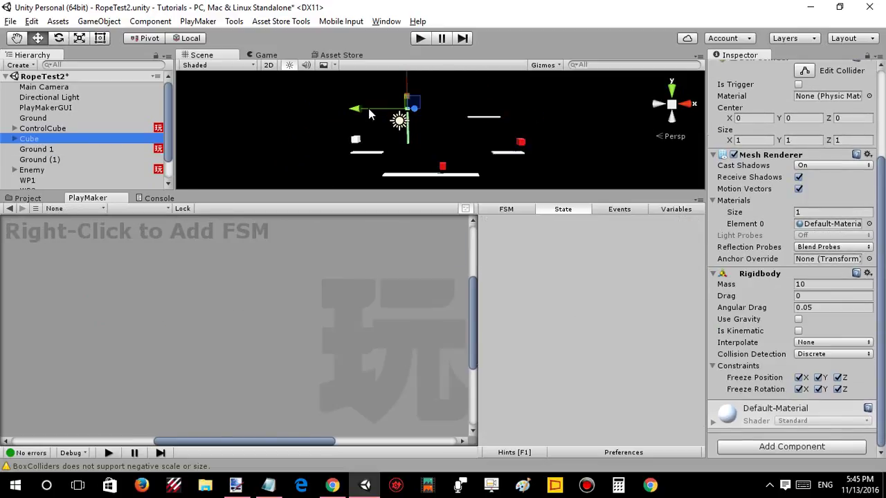
drag(368, 109, 505, 109)
Play-test the level with both ropes in an enlarged Game view and stop play mode
click(421, 40)
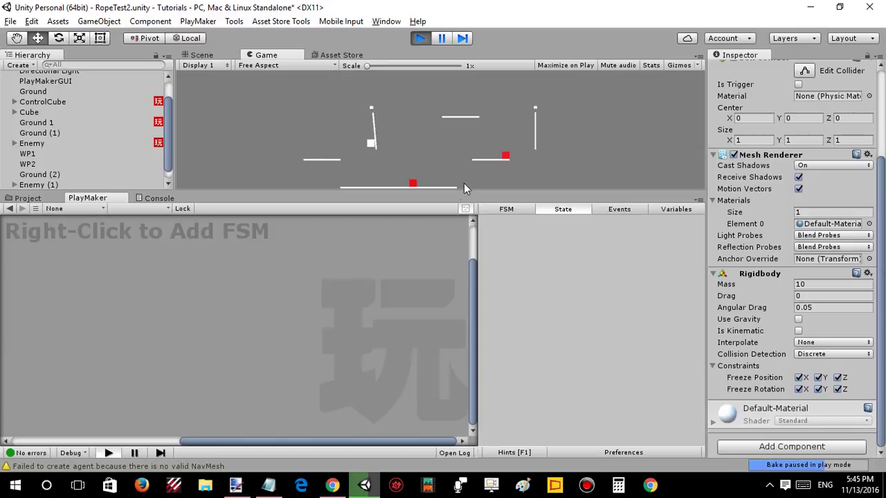
drag(456, 191, 433, 290)
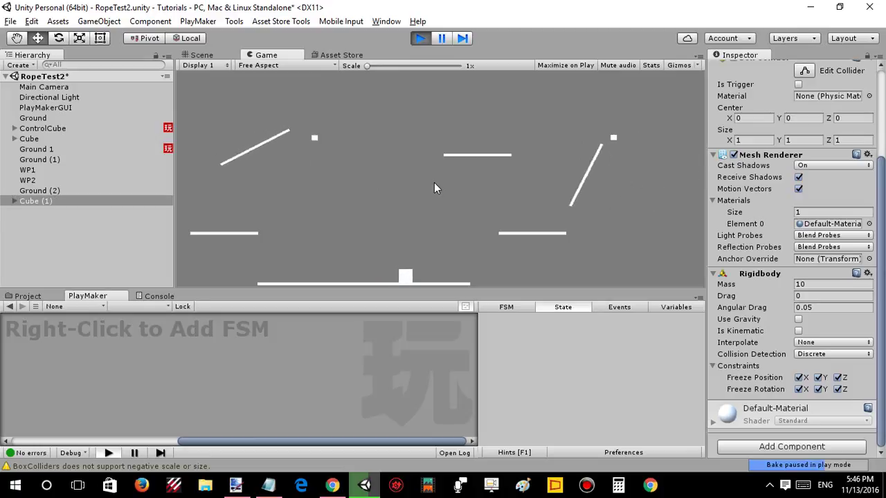
click(420, 40)
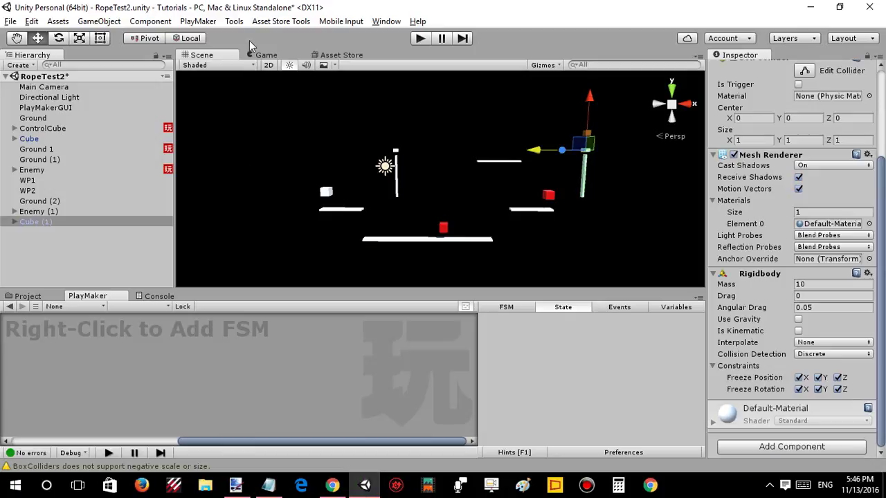
Turn on the skybox effects in the Scene view and look over the level with both ropes
click(322, 66)
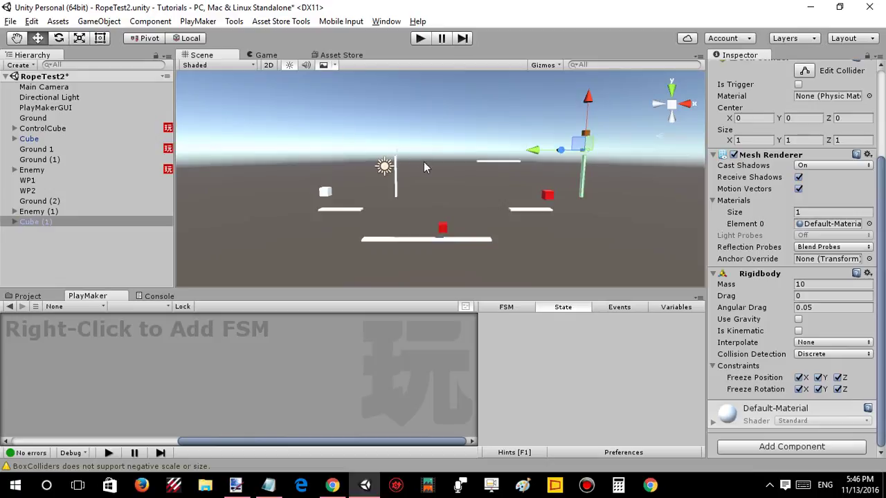
alt+drag(423, 161, 428, 206)
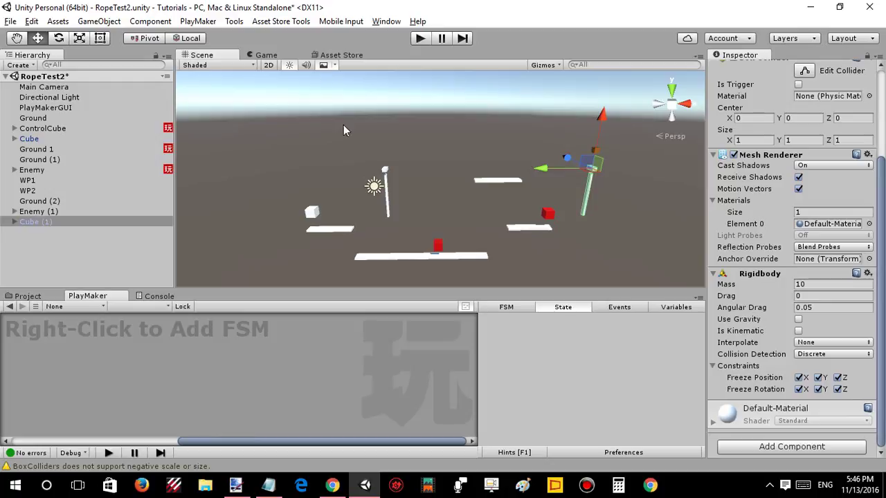
alt+drag(485, 207, 477, 186)
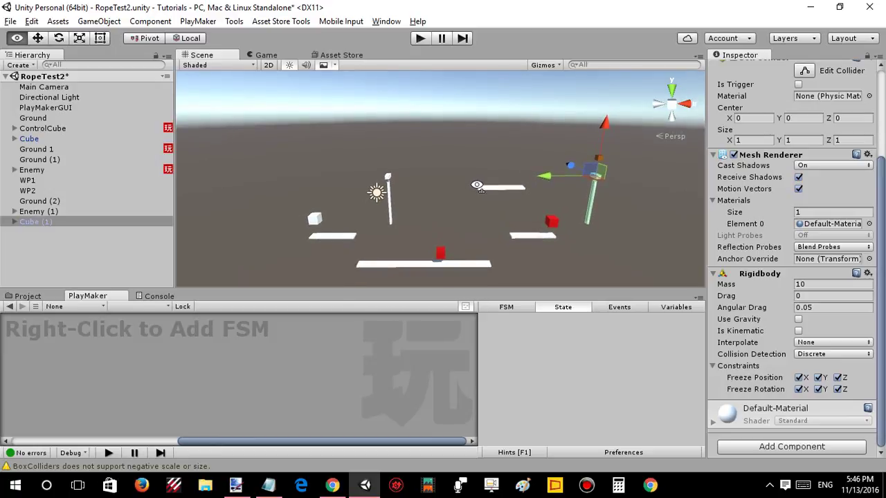
key(q)
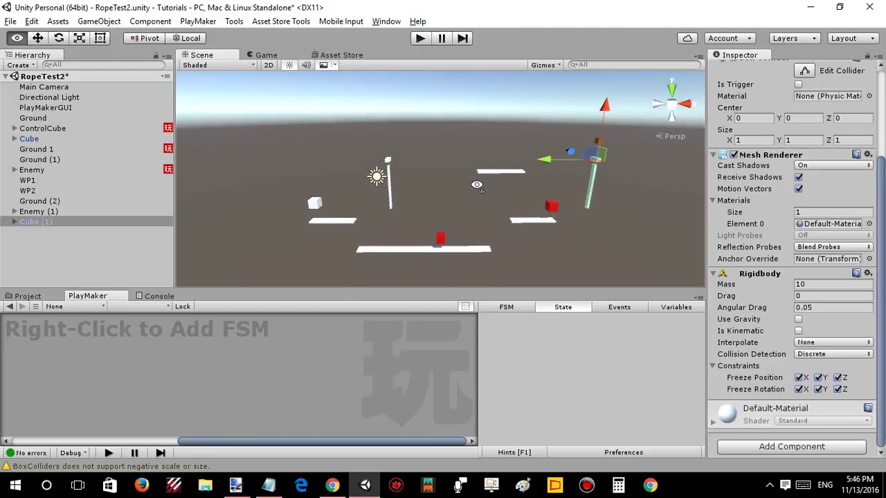